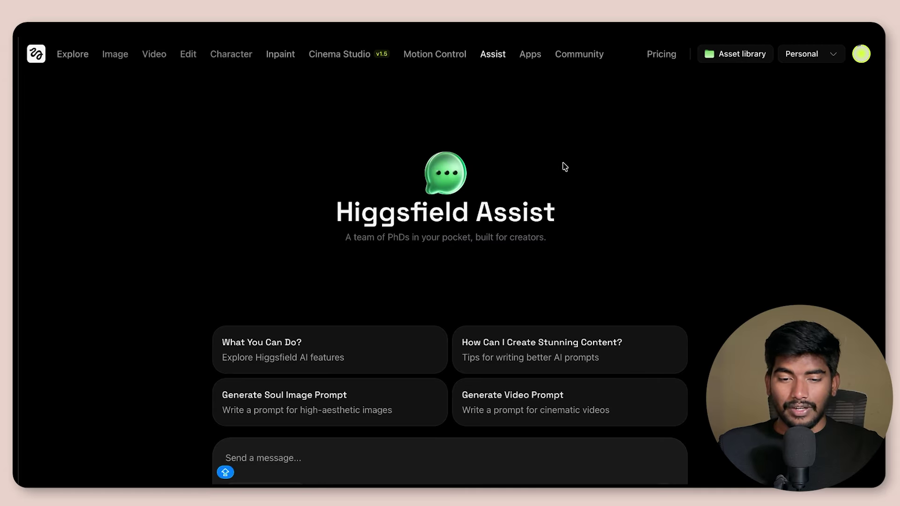
Step: Look over the chat models offered in Higgsfield Assist
{"action": "left_click", "coordinate": [308, 480]}
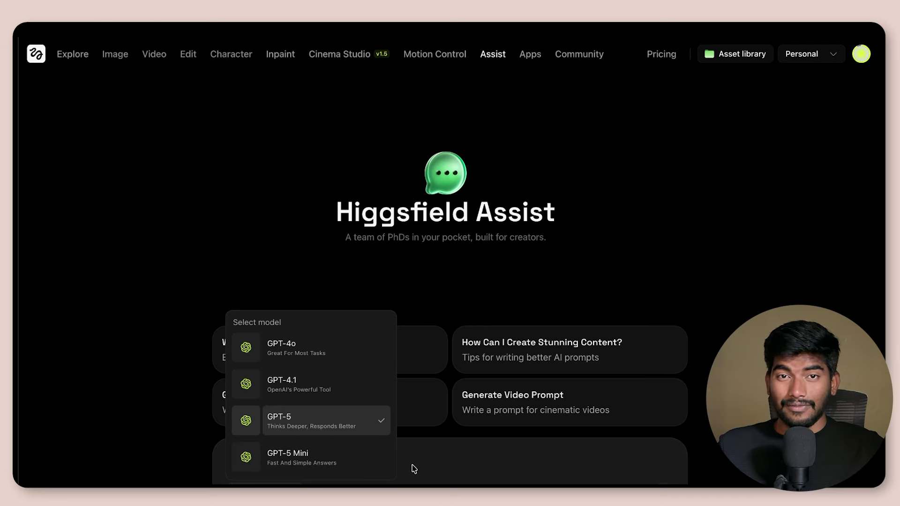
{"action": "left_click", "coordinate": [447, 469]}
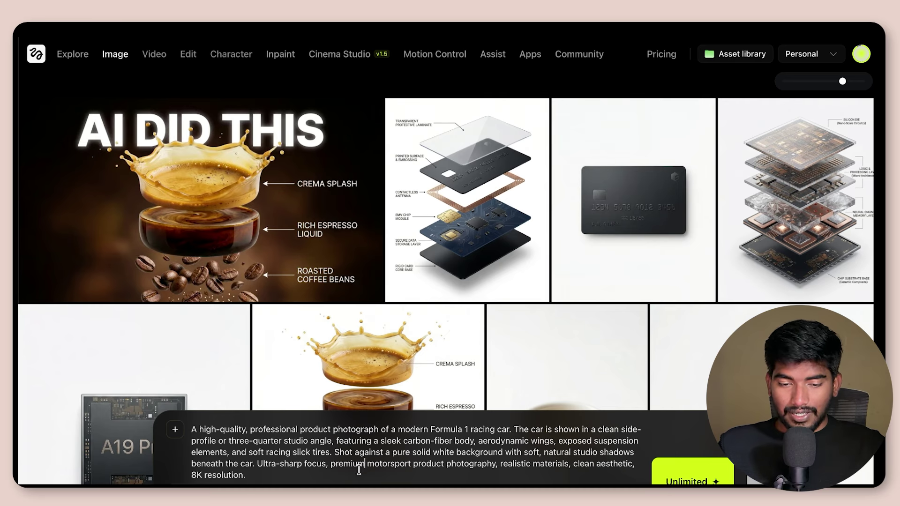
Step: Set the aspect ratio for the Formula 1 product photo to 4:5
{"action": "left_click", "coordinate": [300, 483]}
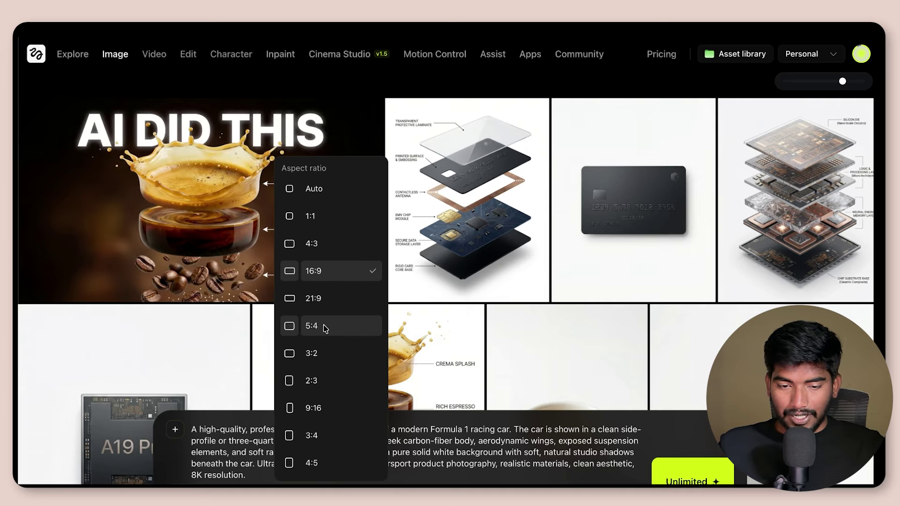
{"action": "left_click", "coordinate": [322, 461]}
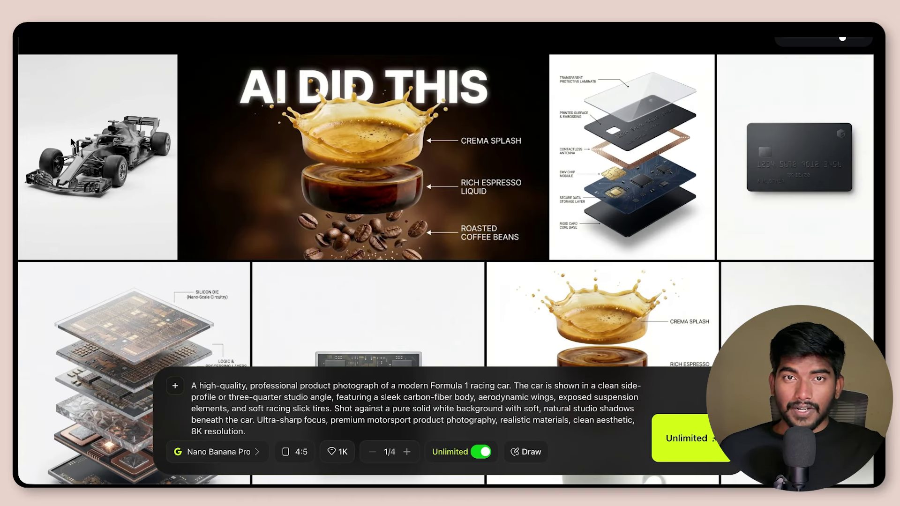
Step: Add the generated Formula 1 car photo to the image prompt as the reference image
{"action": "left_click", "coordinate": [85, 139]}
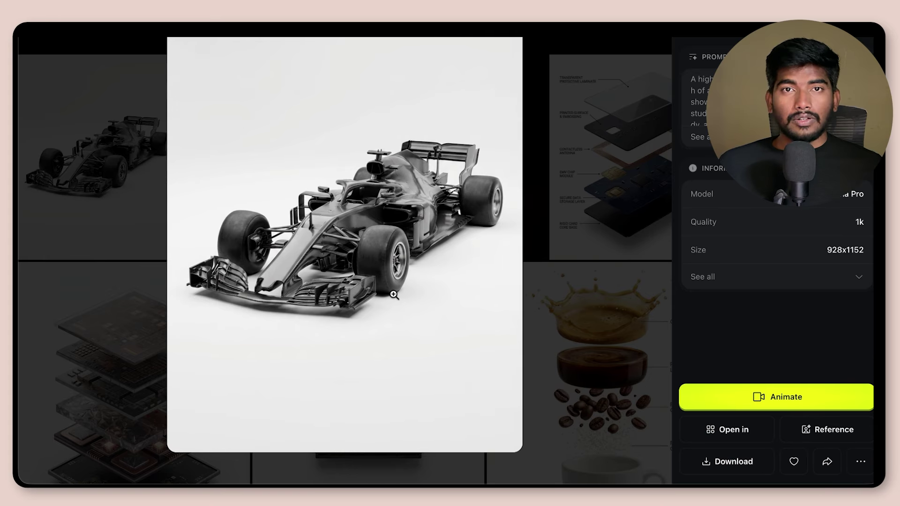
{"action": "left_click", "coordinate": [833, 429]}
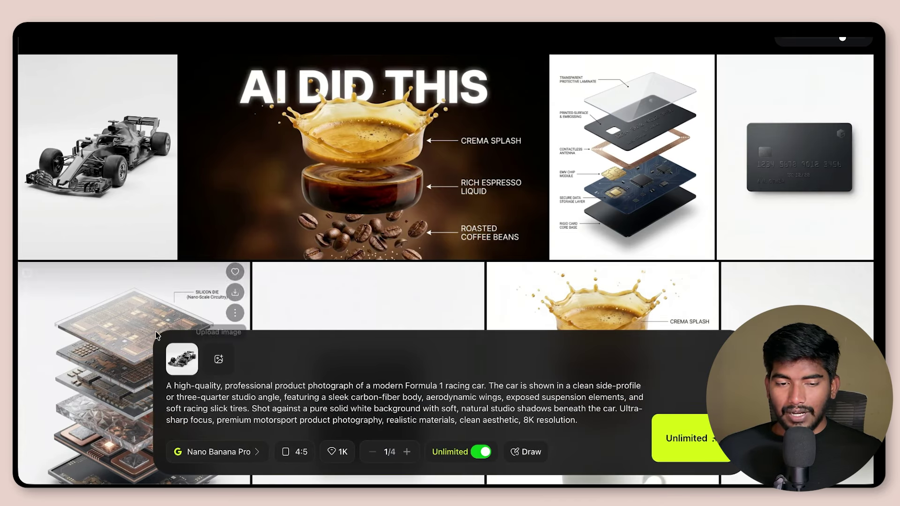
{"action": "mouse_move", "coordinate": [114, 140]}
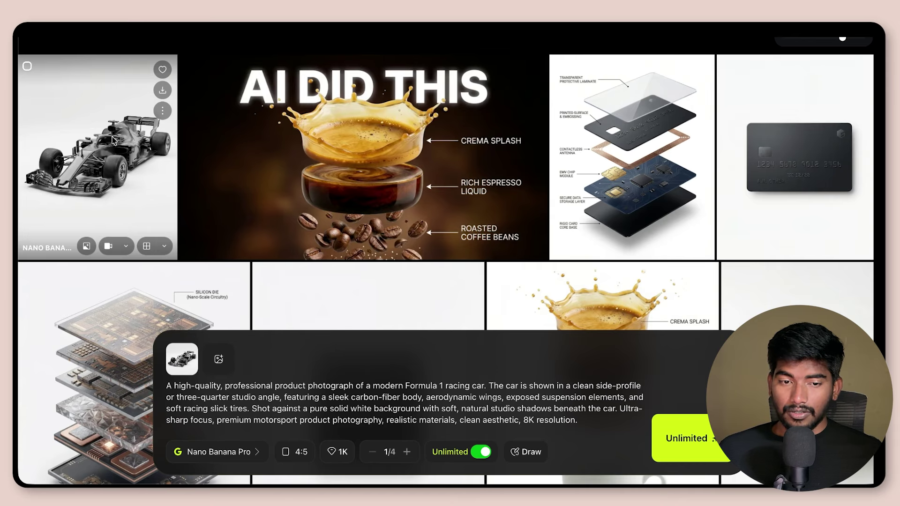
{"action": "left_click_drag", "start_coordinate": [114, 140], "coordinate": [197, 353]}
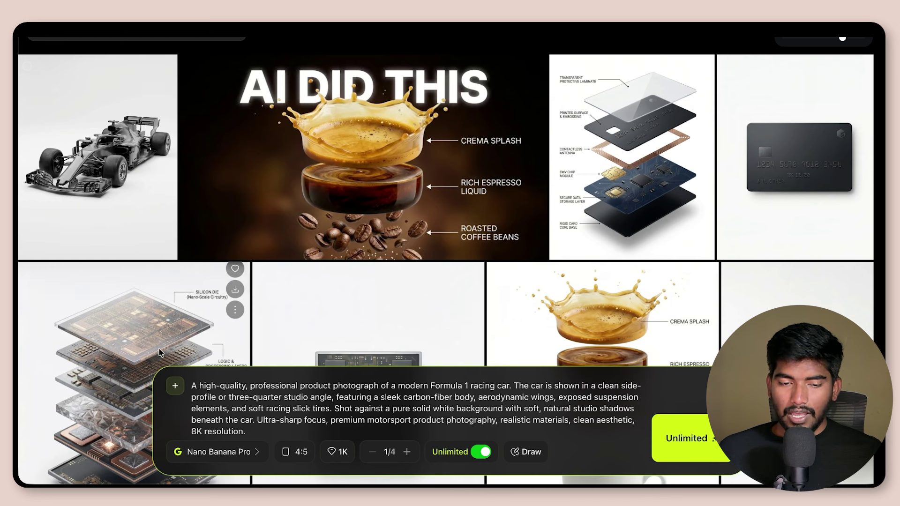
{"action": "left_click_drag", "start_coordinate": [132, 148], "coordinate": [226, 388]}
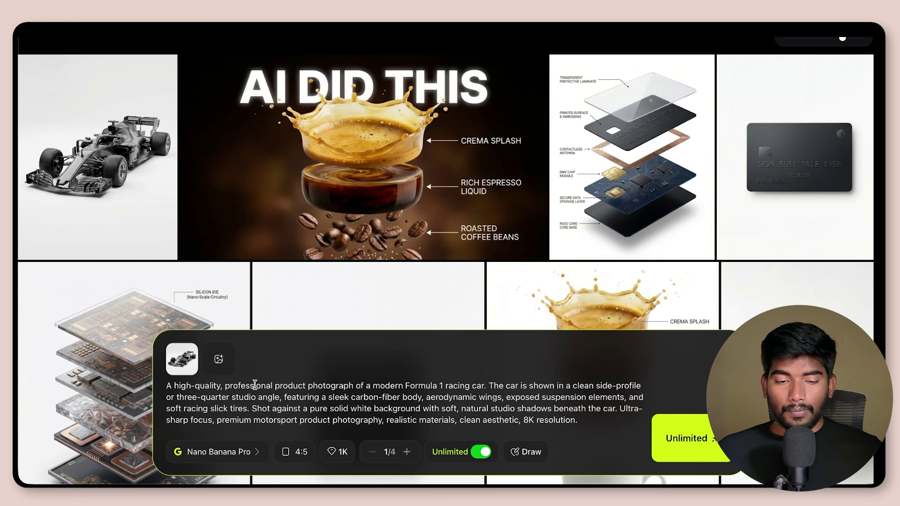
Step: Replace the image prompt with the copied one describing a hyper-realistic exploded vertical infographic composition of a Formula 1 racing car
{"action": "double_click", "coordinate": [257, 408]}
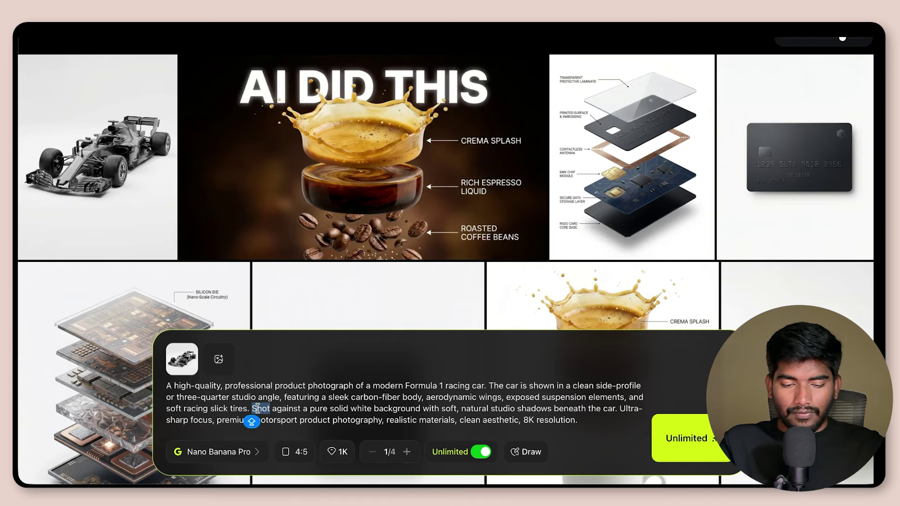
{"action": "key", "text": "ctrl+a"}
{"action": "key", "text": "BackSpace"}
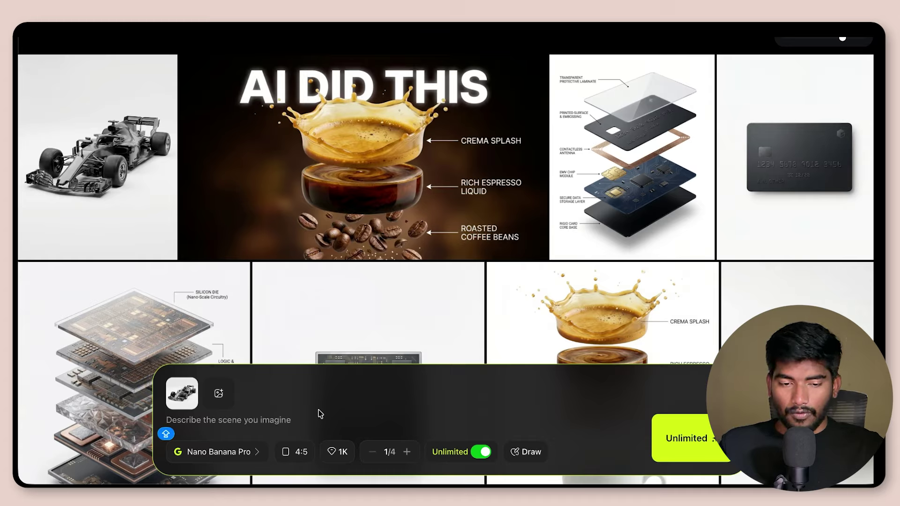
{"action": "key", "text": "ctrl+v"}
{"action": "scroll", "coordinate": [321, 414], "scroll_direction": "up", "scroll_amount": 3}
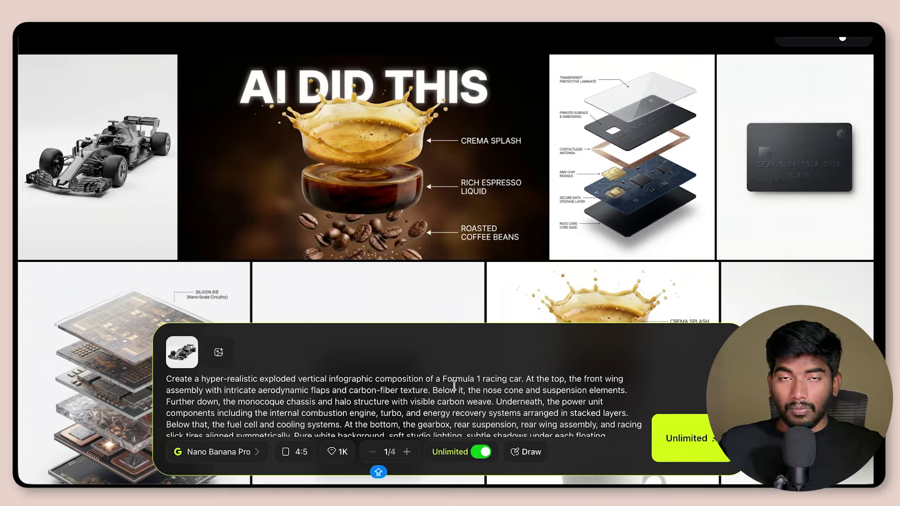
Step: Turn off Unlimited mode and generate the exploded infographic with Nano Banana Pro
{"action": "scroll", "coordinate": [454, 385], "scroll_direction": "down", "scroll_amount": 2}
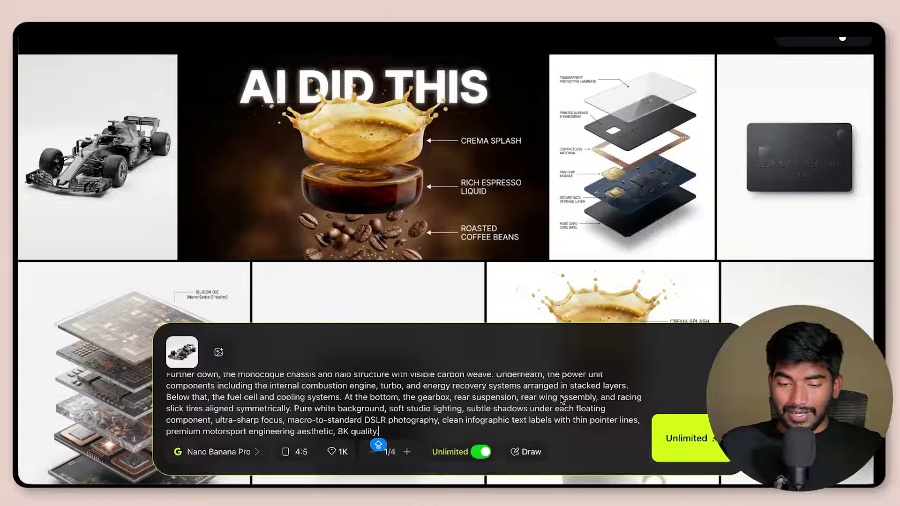
{"action": "left_click", "coordinate": [480, 454]}
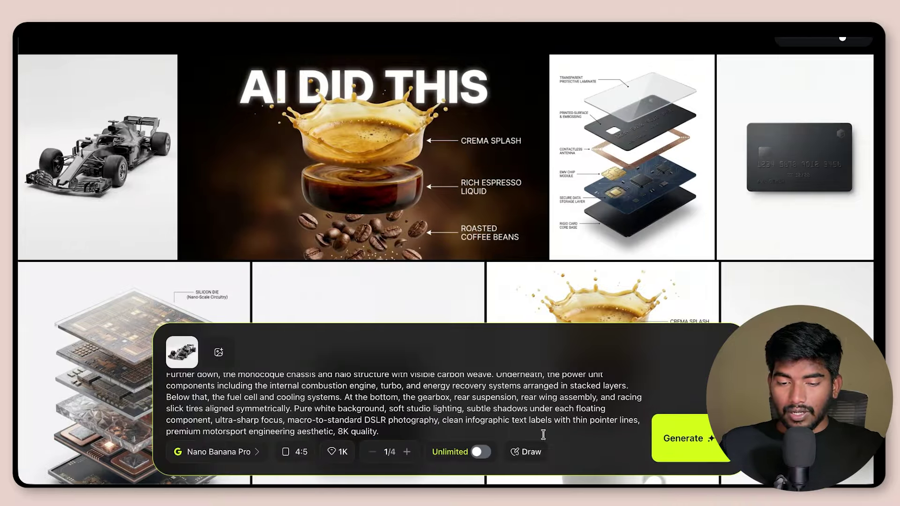
{"action": "left_click", "coordinate": [687, 451]}
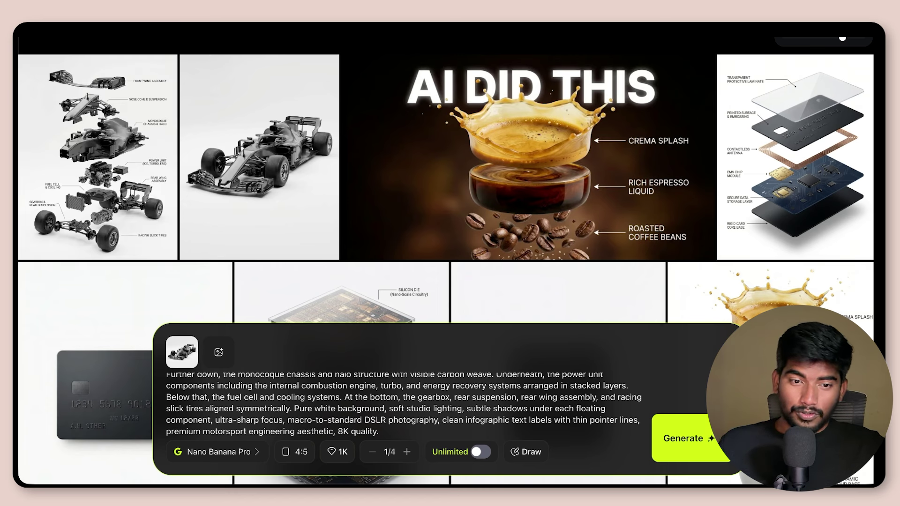
Step: Examine the generated exploded Formula 1 infographic and its part labels at full size
{"action": "left_click", "coordinate": [112, 125]}
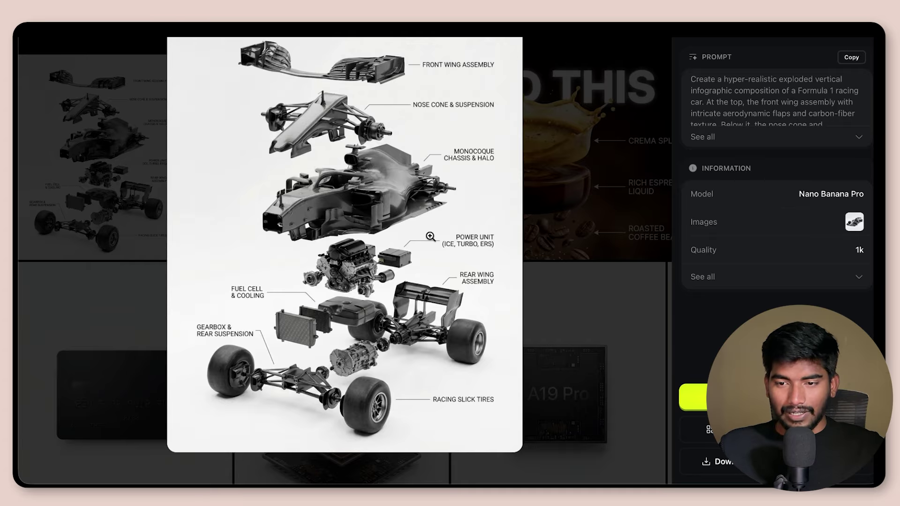
{"action": "left_click", "coordinate": [609, 300]}
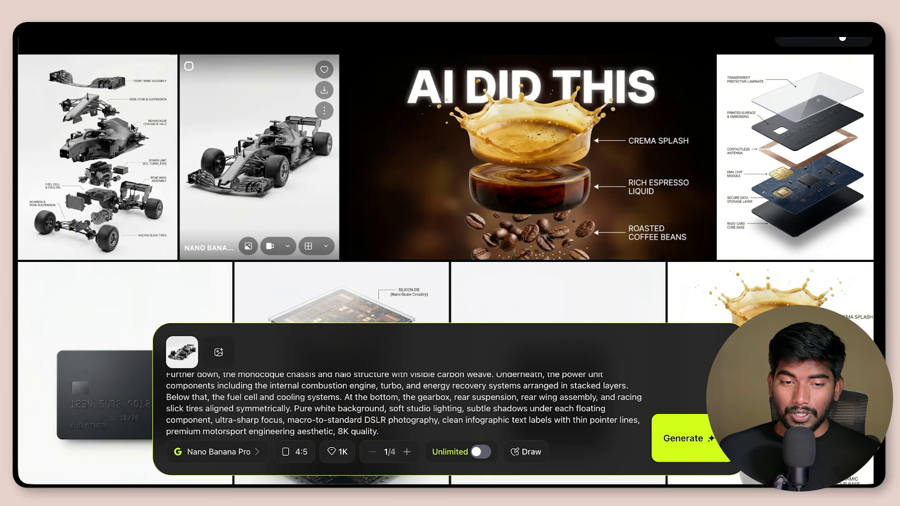
{"action": "left_click", "coordinate": [136, 147]}
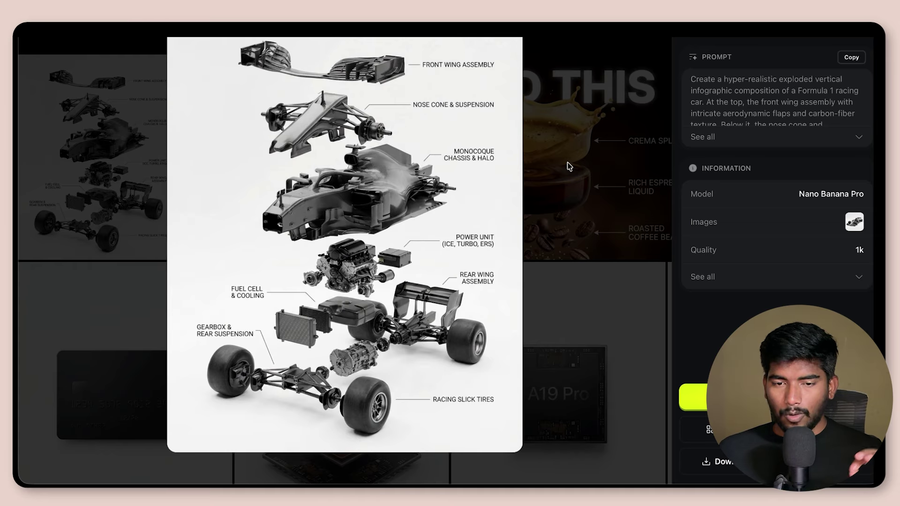
{"action": "left_click", "coordinate": [694, 396]}
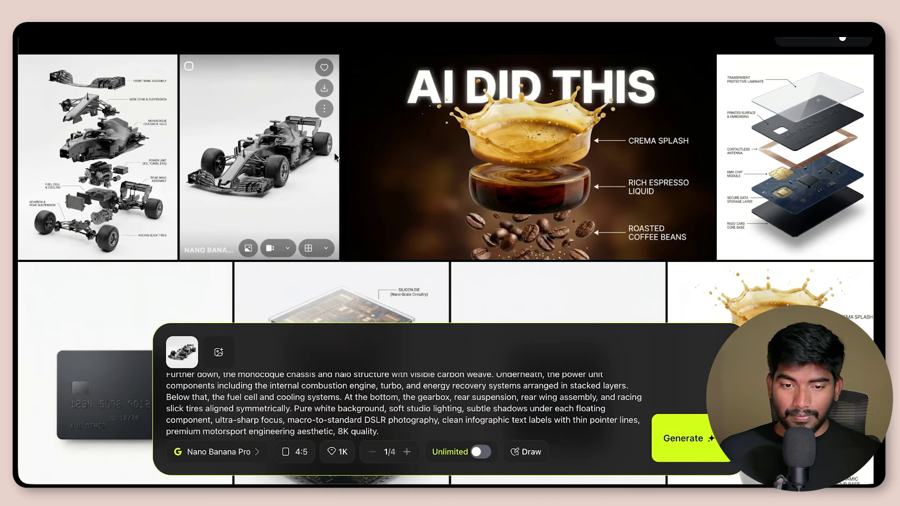
Step: Send the Formula 1 car photo to video creation as the start frame and the exploded infographic as the end frame
{"action": "left_click", "coordinate": [288, 247]}
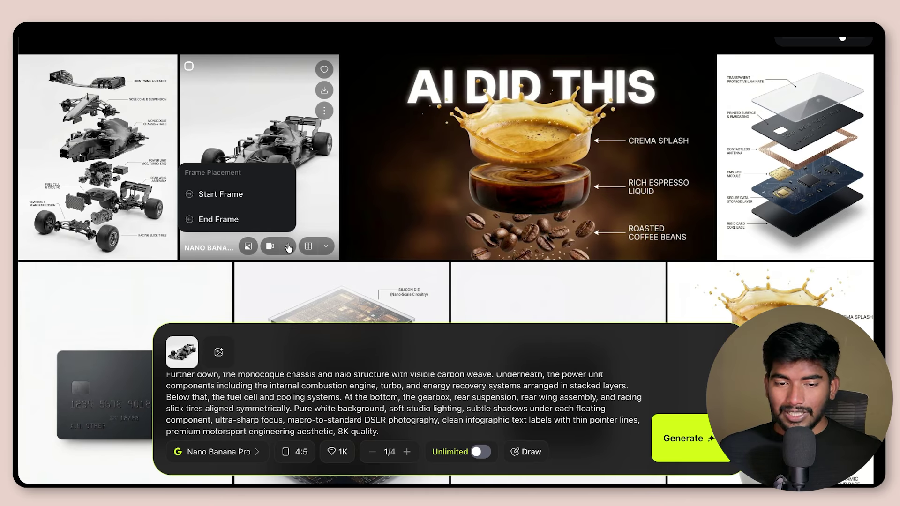
{"action": "left_click", "coordinate": [231, 197]}
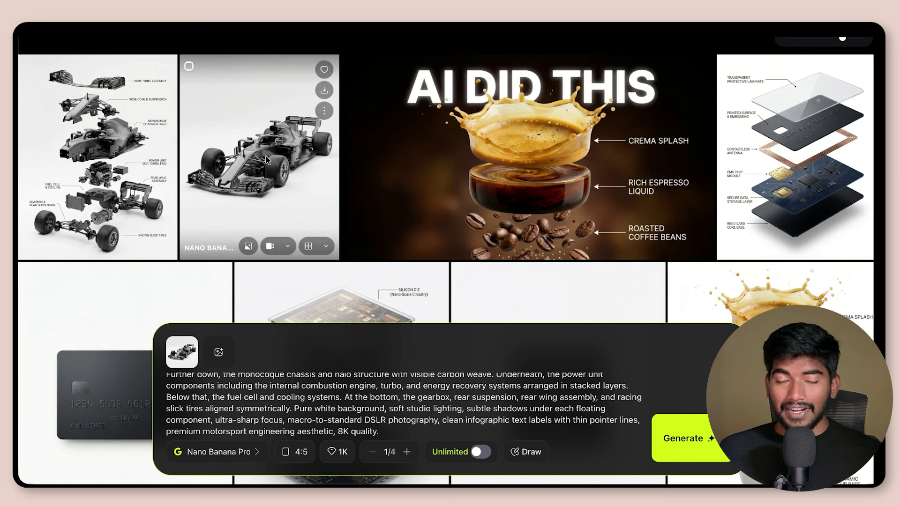
{"action": "left_click", "coordinate": [288, 247]}
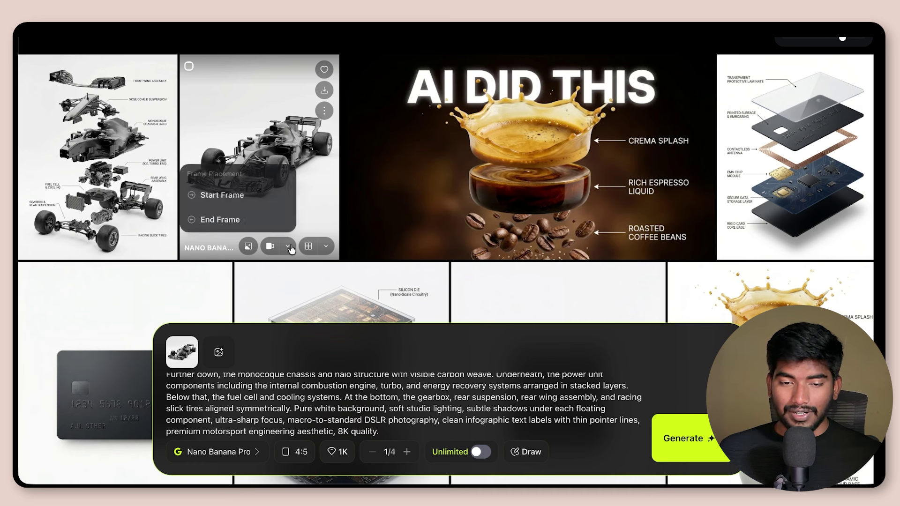
{"action": "left_click", "coordinate": [127, 246]}
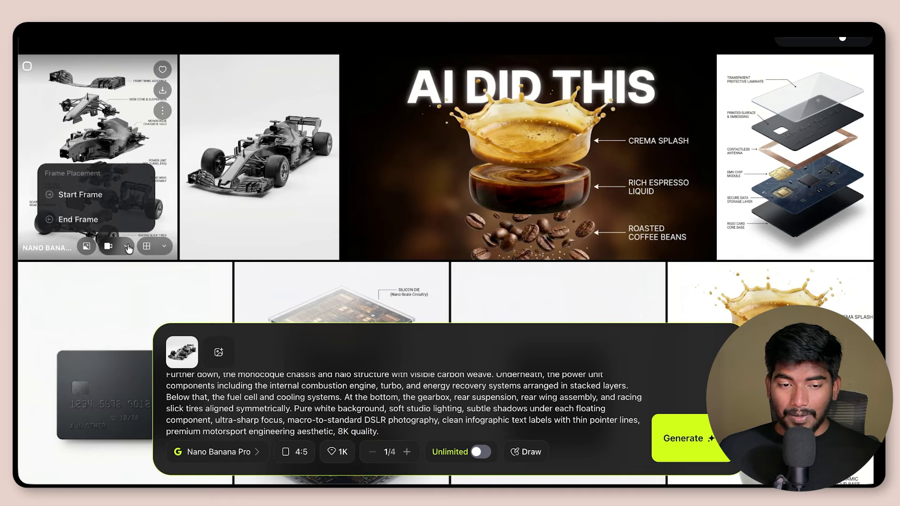
{"action": "left_click", "coordinate": [94, 219]}
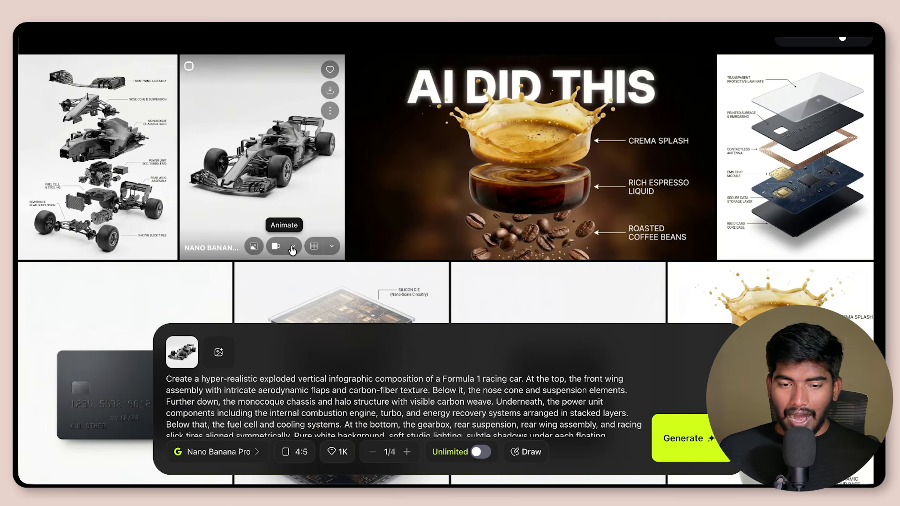
{"action": "left_click", "coordinate": [292, 247]}
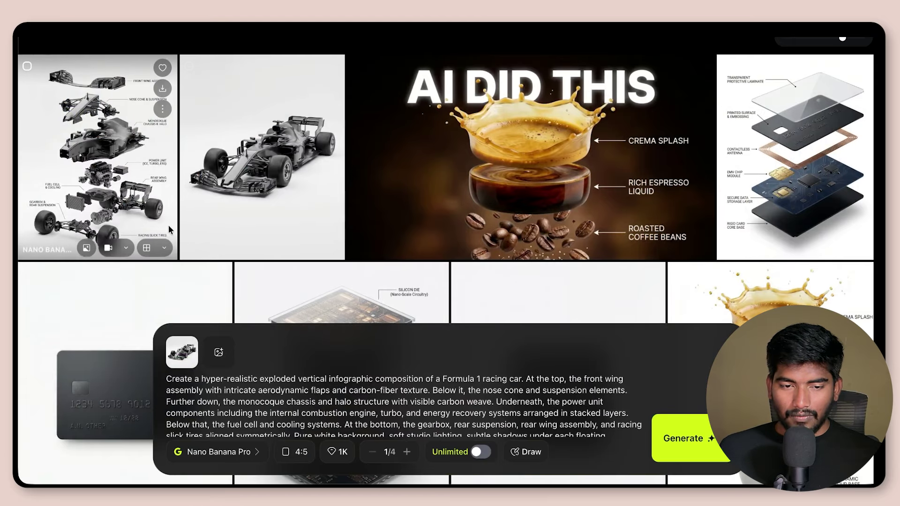
{"action": "left_click", "coordinate": [126, 247]}
{"action": "left_click", "coordinate": [77, 220]}
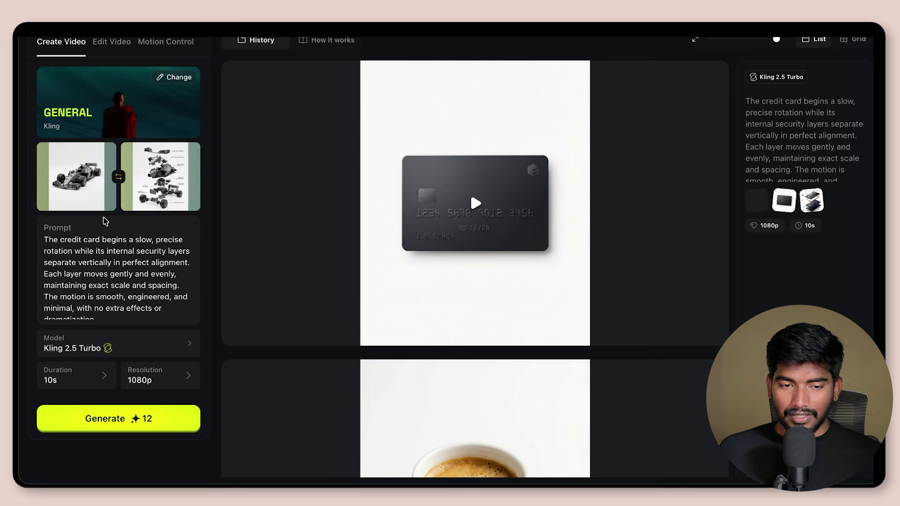
Step: Clear the old credit card text from the video prompt
{"action": "left_click_drag", "start_coordinate": [180, 307], "coordinate": [88, 255]}
{"action": "double_click", "coordinate": [88, 255]}
{"action": "key", "text": "ctrl+a"}
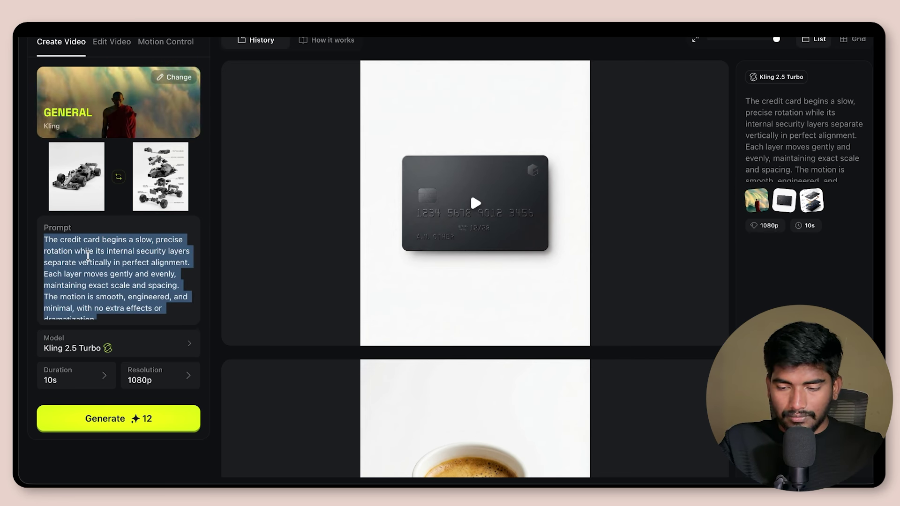
{"action": "key", "text": "BackSpace"}
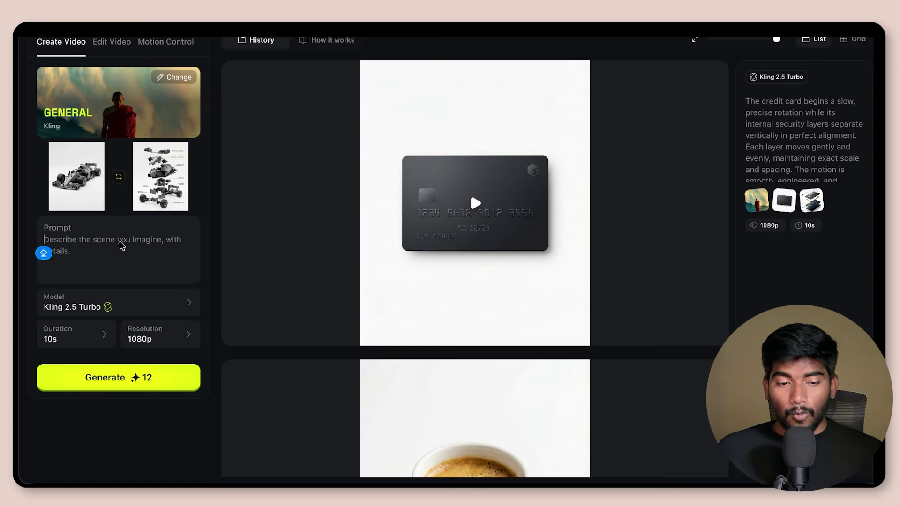
Step: Review the model, duration and resolution options for the video, including the Sora 2 and Kling model versions
{"action": "left_click", "coordinate": [136, 306]}
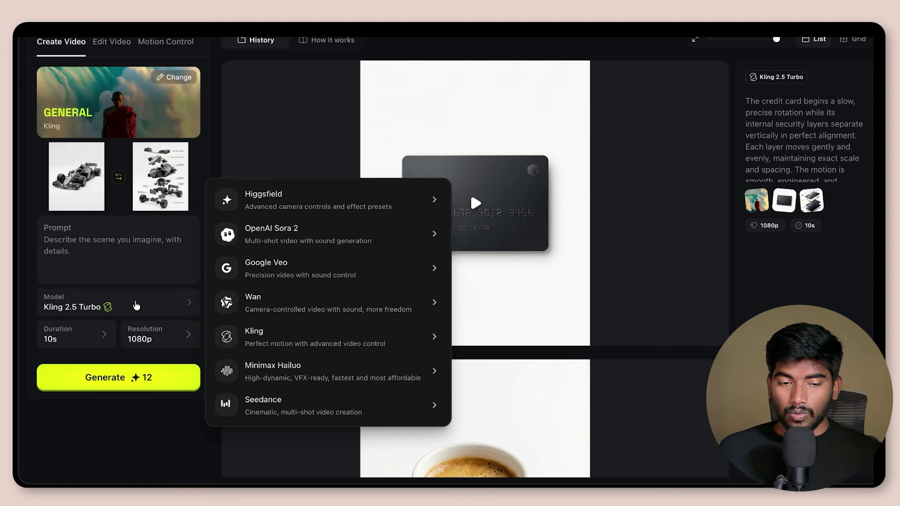
{"action": "left_click", "coordinate": [96, 307]}
{"action": "left_click", "coordinate": [132, 304]}
{"action": "mouse_move", "coordinate": [278, 235]}
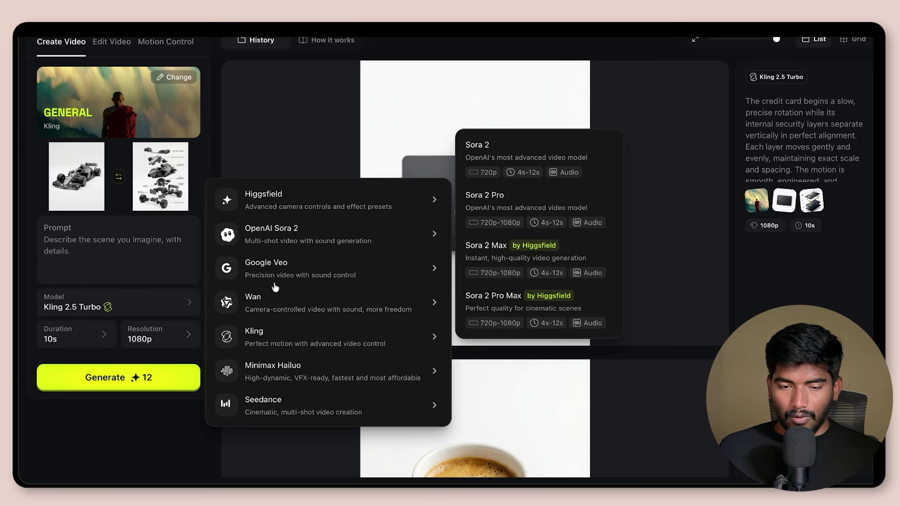
{"action": "mouse_move", "coordinate": [287, 346]}
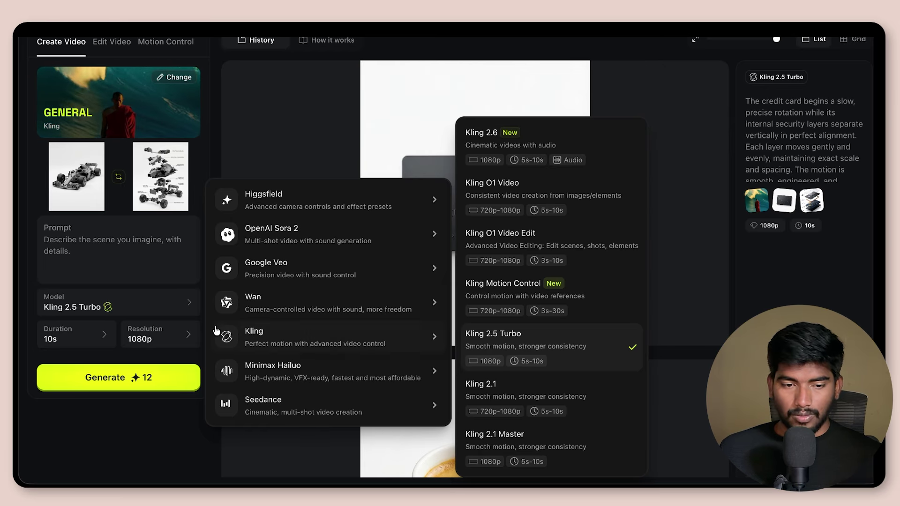
{"action": "left_click", "coordinate": [94, 335]}
{"action": "left_click", "coordinate": [94, 336]}
{"action": "left_click", "coordinate": [135, 367]}
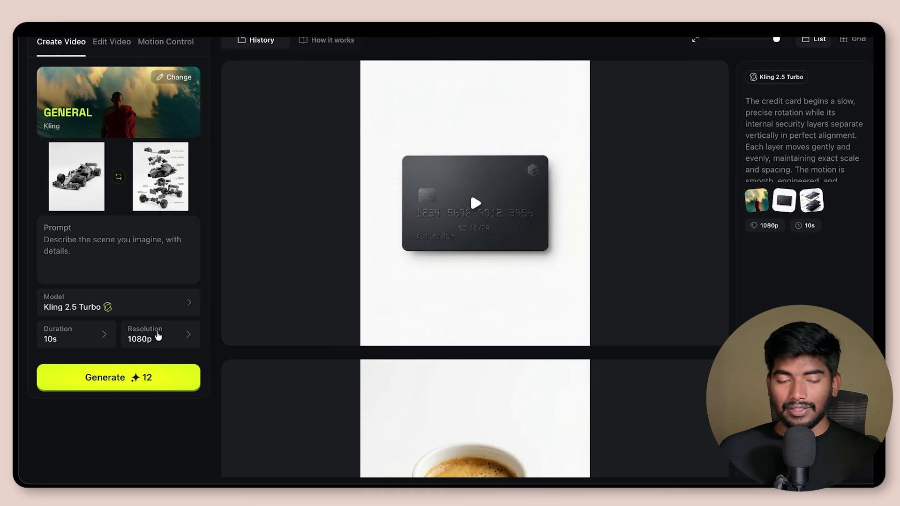
{"action": "left_click", "coordinate": [158, 335]}
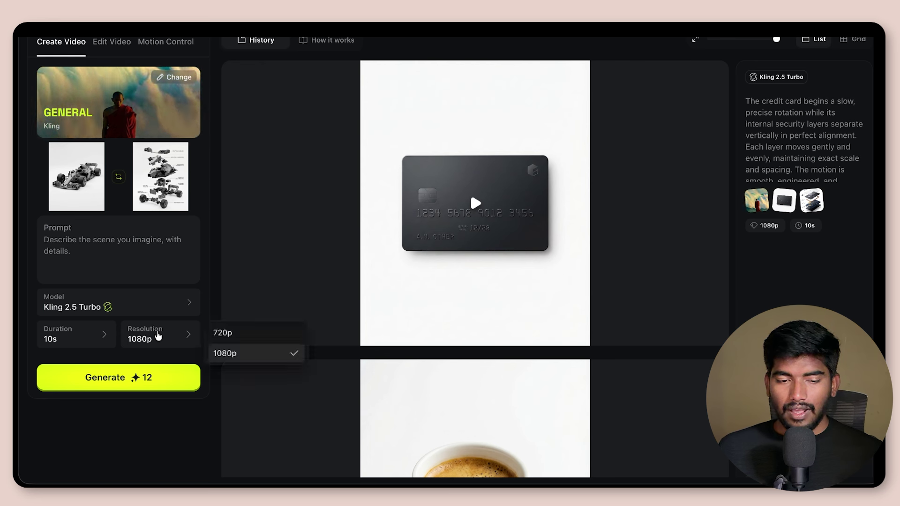
{"action": "left_click", "coordinate": [157, 336]}
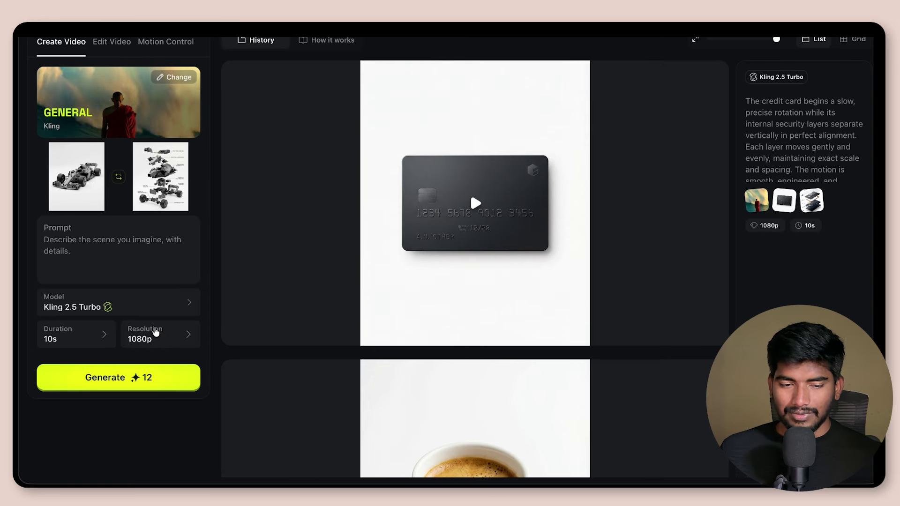
Step: Prompt for the Formula 1 car's major components separating vertically with engineering precision, with a smooth transition from start frame to end frame, and generate the video
{"action": "left_click", "coordinate": [139, 255]}
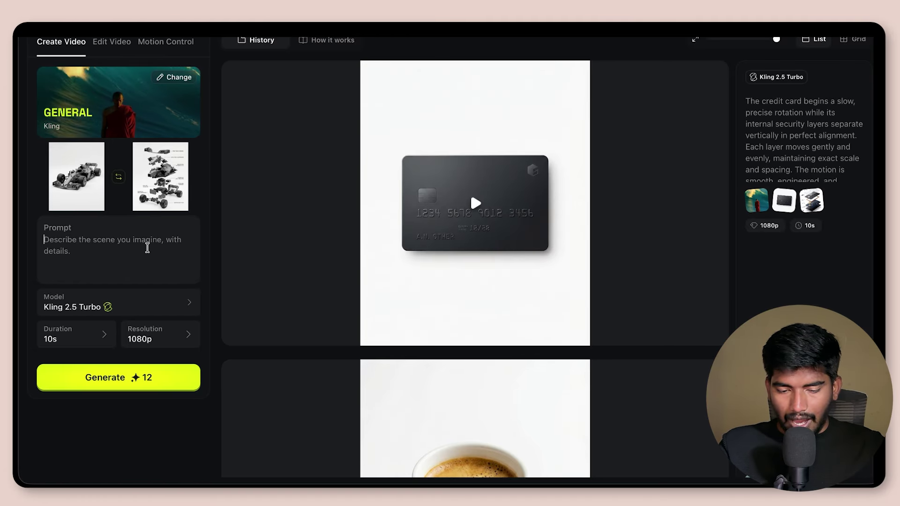
{"action": "type", "text": "The Formula 1 racing car begins a slow, controlled movement while its major components separate vertically with engineering precision. Each element maintains exact alignment, scale, and proportional spacing. The motion is smooth and deliberate, with no exaggeration, no particles, and no additional effects, smooth transition from start frame to end frame."}
{"action": "scroll", "coordinate": [117, 262], "scroll_direction": "up", "scroll_amount": 3}
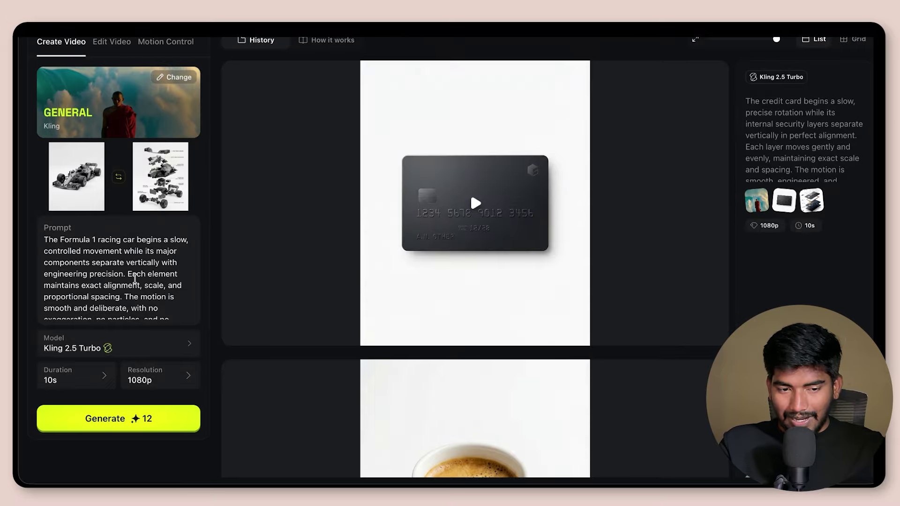
{"action": "scroll", "coordinate": [135, 279], "scroll_direction": "down", "scroll_amount": 2}
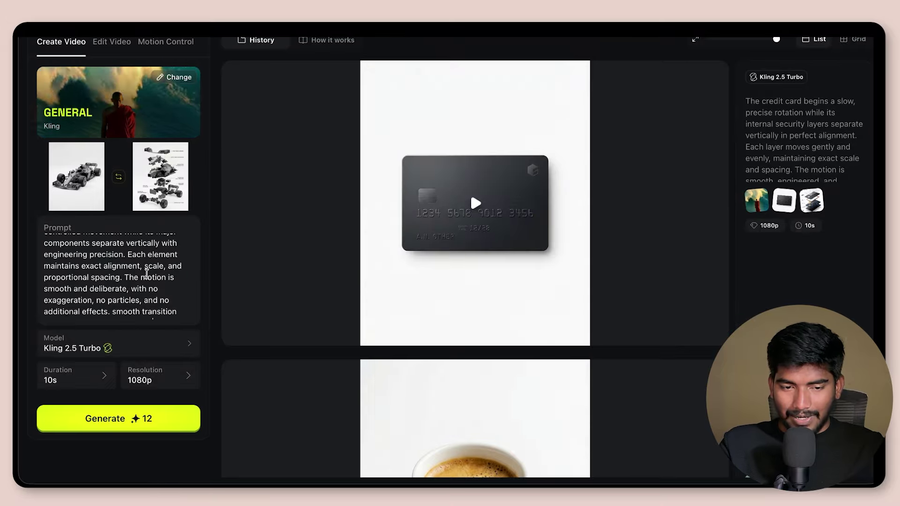
{"action": "scroll", "coordinate": [146, 274], "scroll_direction": "down", "scroll_amount": 1}
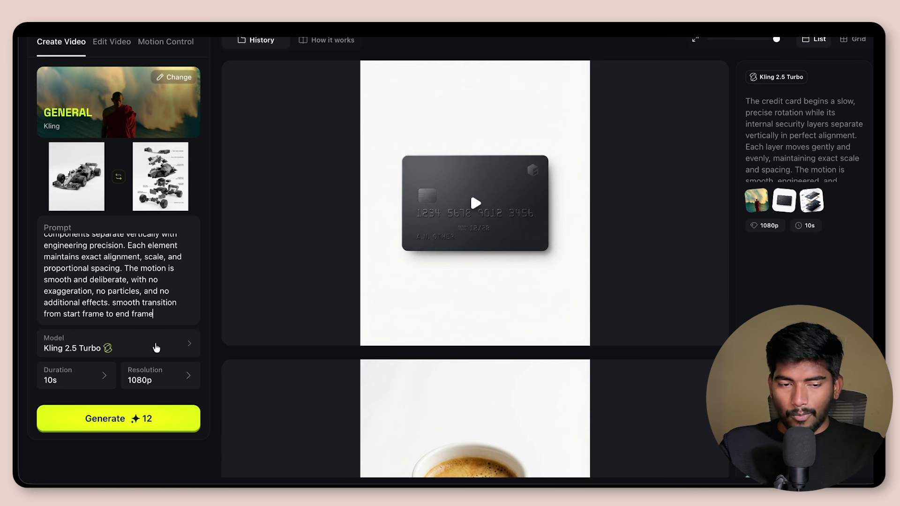
{"action": "scroll", "coordinate": [152, 282], "scroll_direction": "up", "scroll_amount": 3}
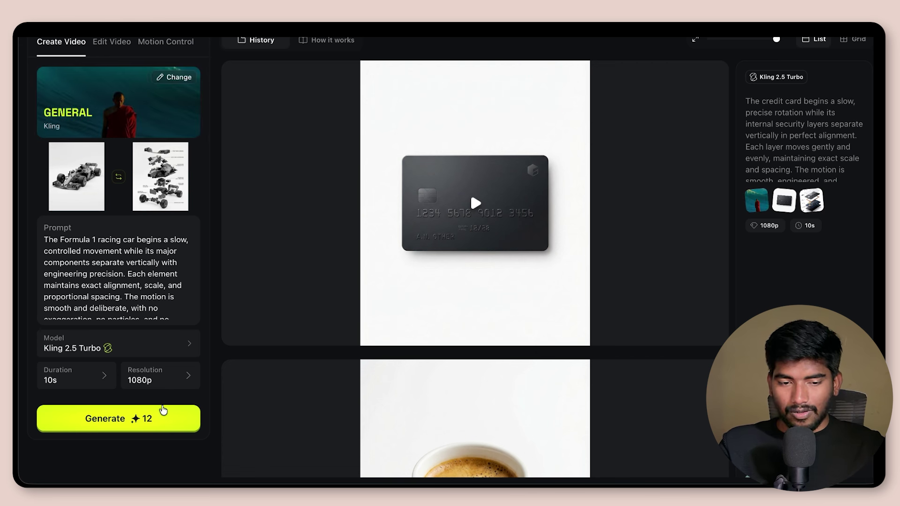
{"action": "left_click", "coordinate": [159, 426]}
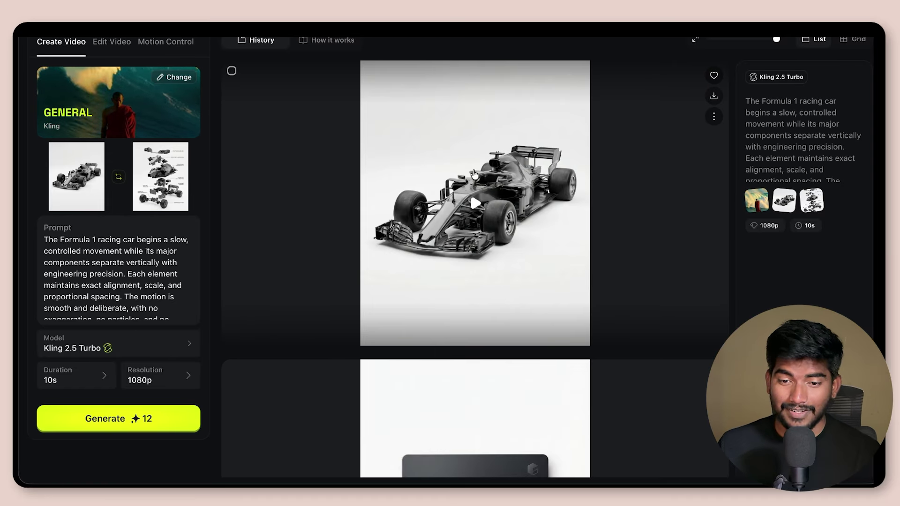
Step: Play the generated Formula 1 exploded-view video and the coffee cup ingredient-separation video from the history
{"action": "left_click", "coordinate": [471, 208]}
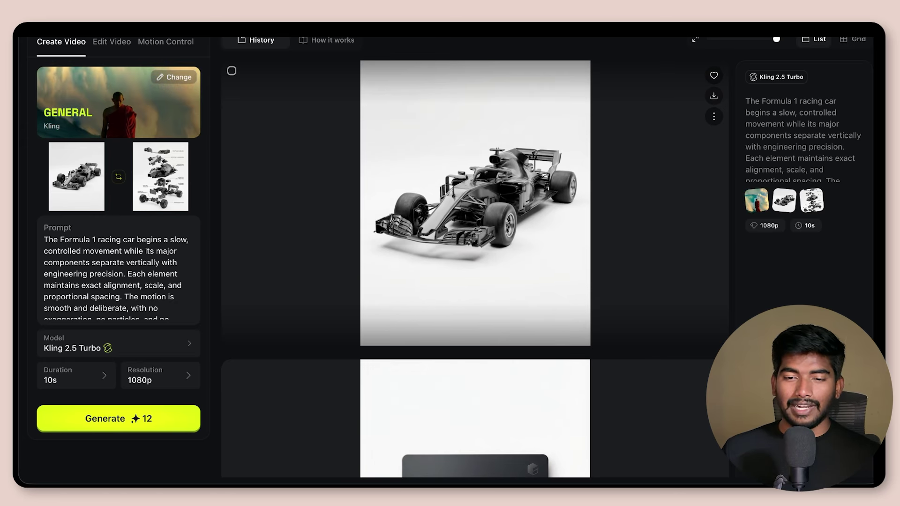
{"action": "scroll", "coordinate": [293, 227], "scroll_direction": "down", "scroll_amount": 10}
{"action": "left_click", "coordinate": [392, 292]}
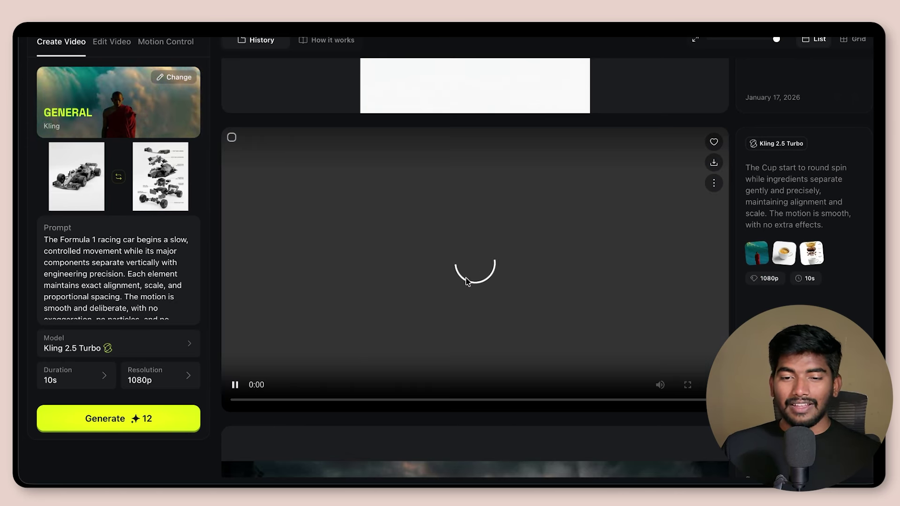